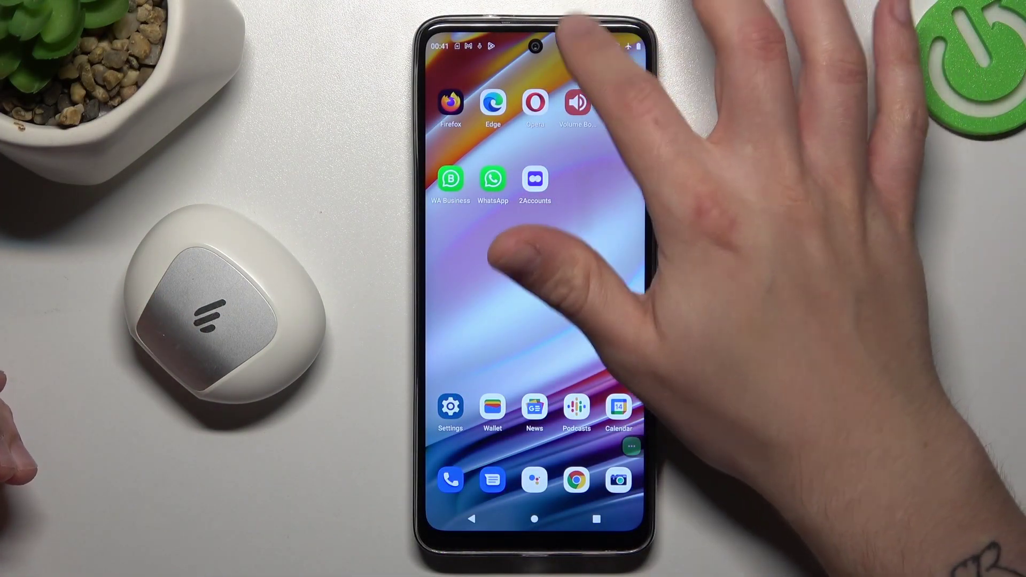
Bring down Quick Settings and switch the Bluetooth tile off.
left_click_drag(535, 37, 536, 289)
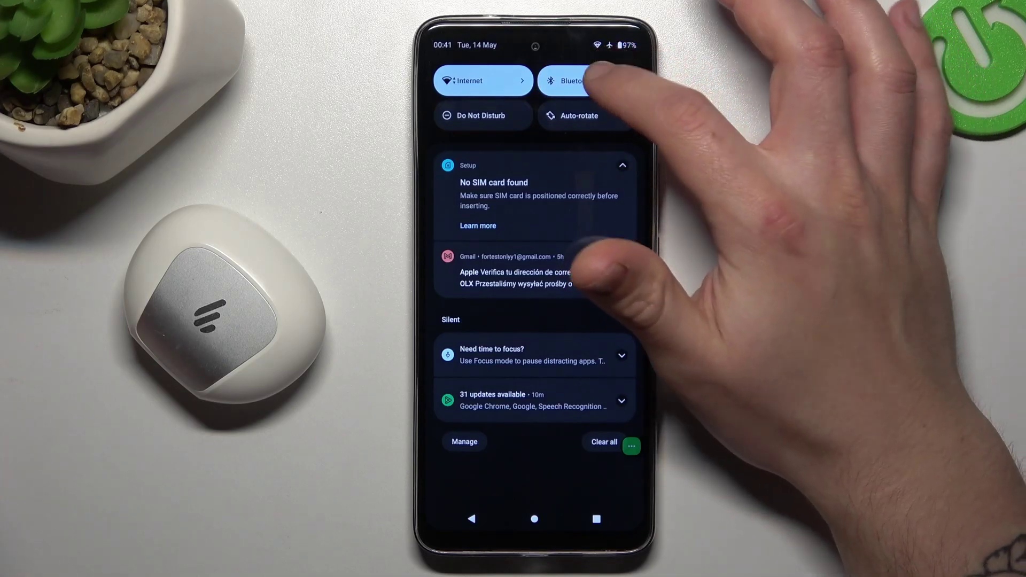
left_click(588, 81)
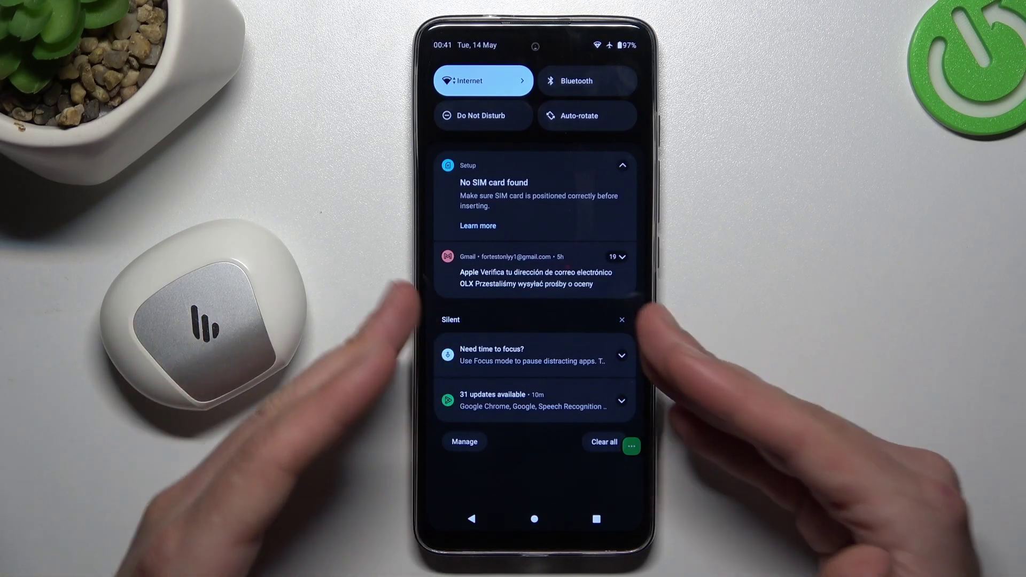
Authorize the Wi-Fi, mobile and Bluetooth reset with the unlock pattern, then back out to System.
left_click(601, 520)
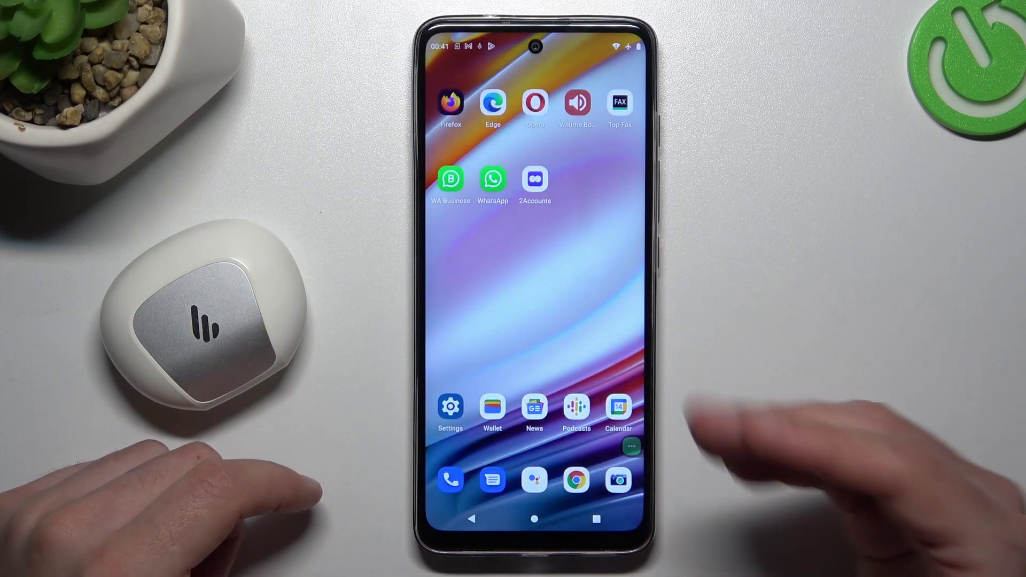
left_click(450, 408)
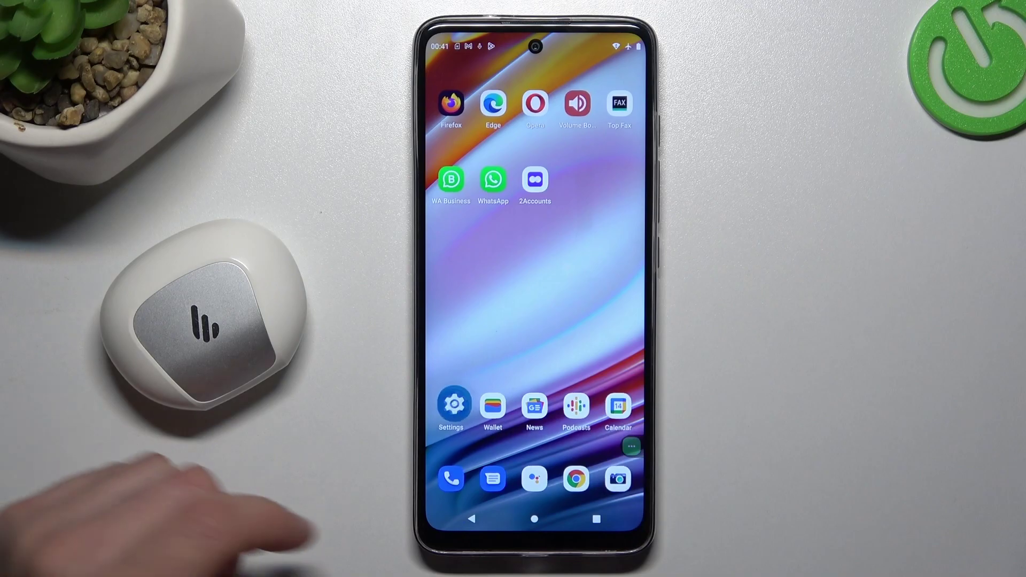
left_click(513, 449)
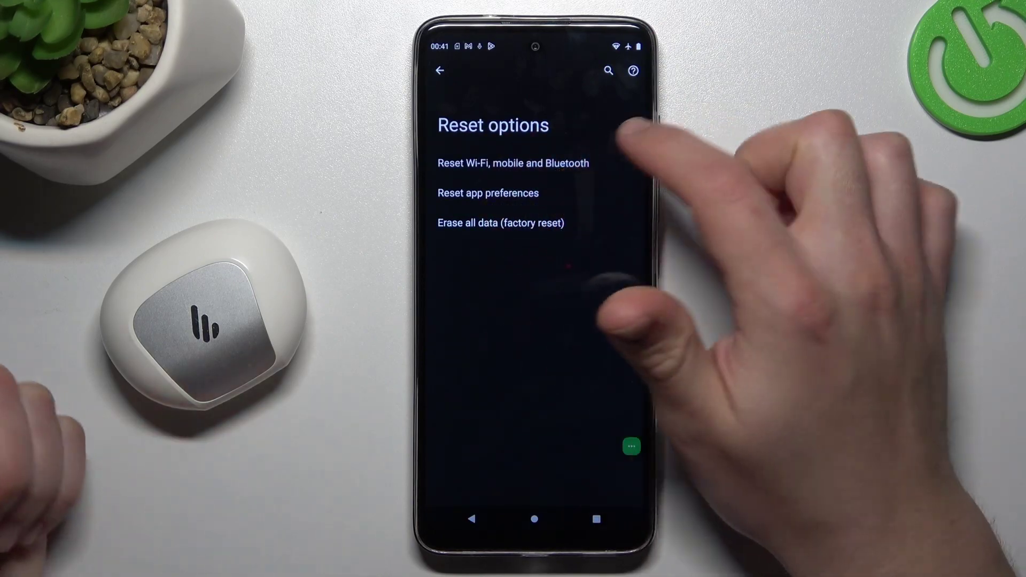
left_click(514, 163)
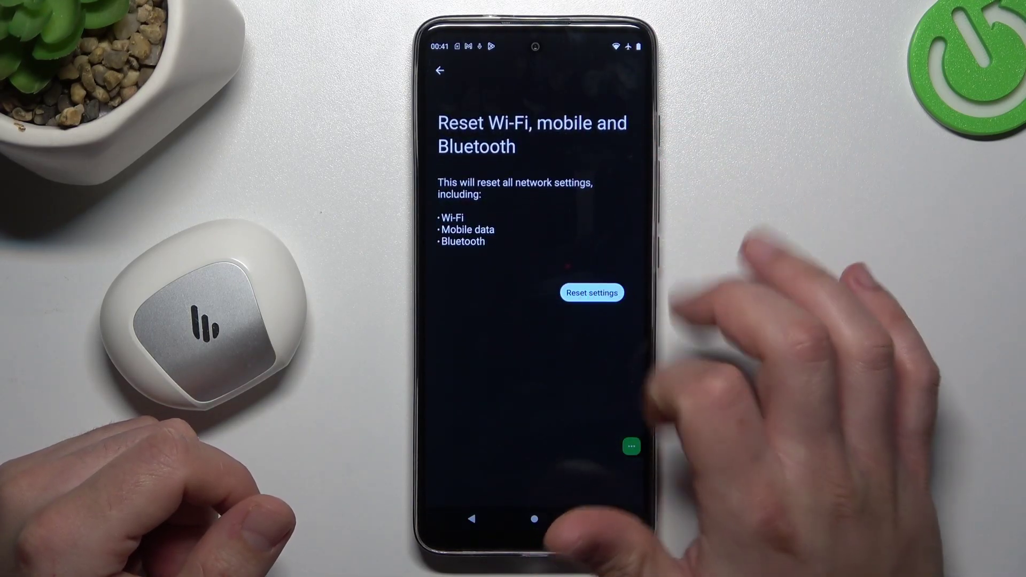
left_click_drag(521, 259, 578, 371)
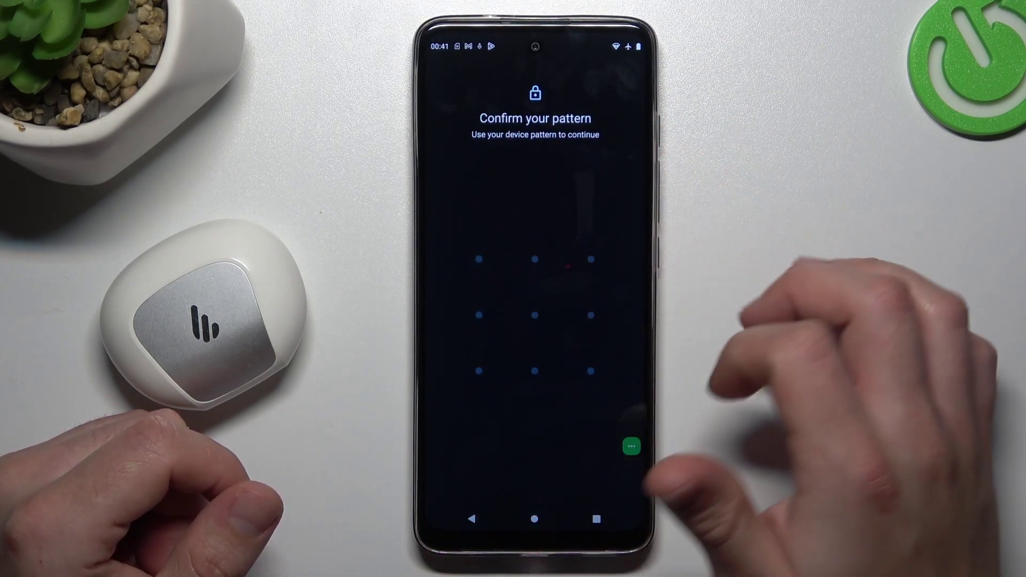
left_click(471, 519)
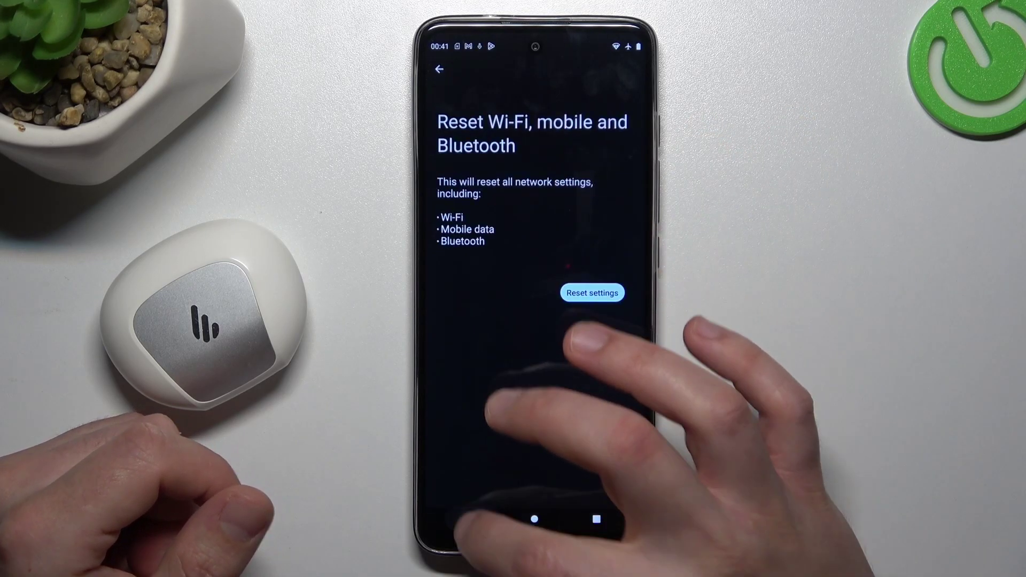
left_click(472, 518)
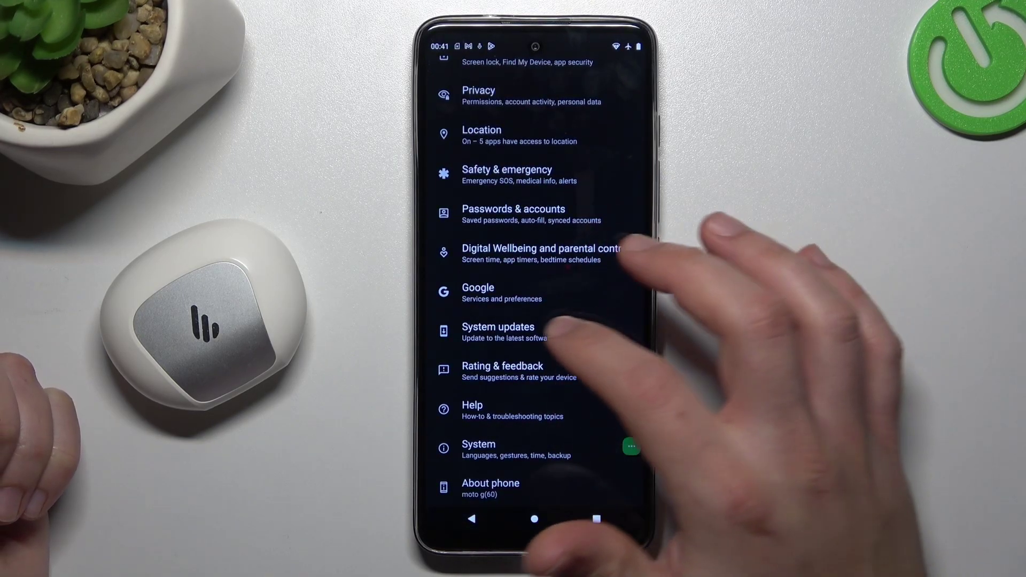
Run Check for updates, confirming Android 12 with the 1 November 2023 patch is current.
left_click(513, 331)
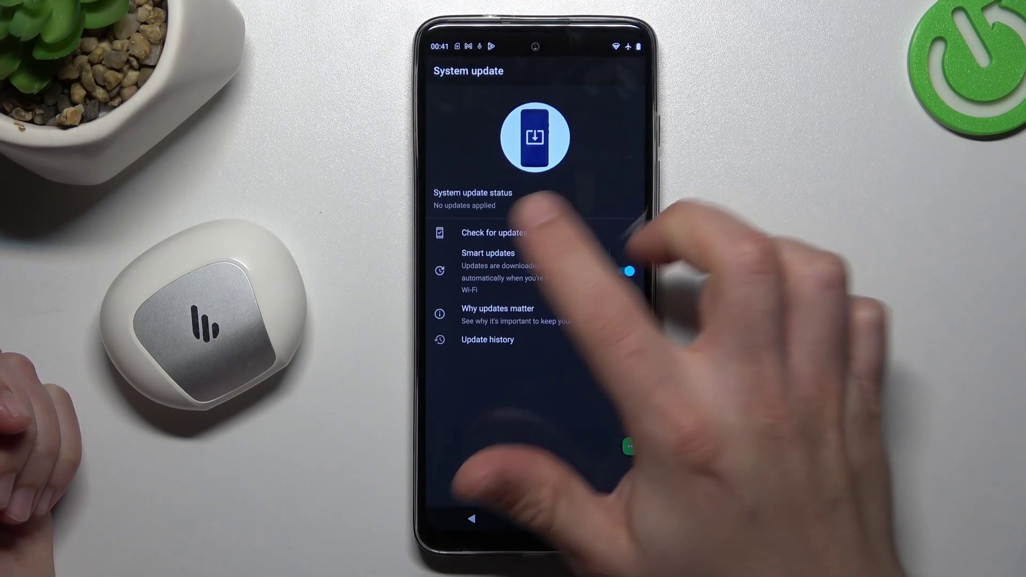
left_click(513, 230)
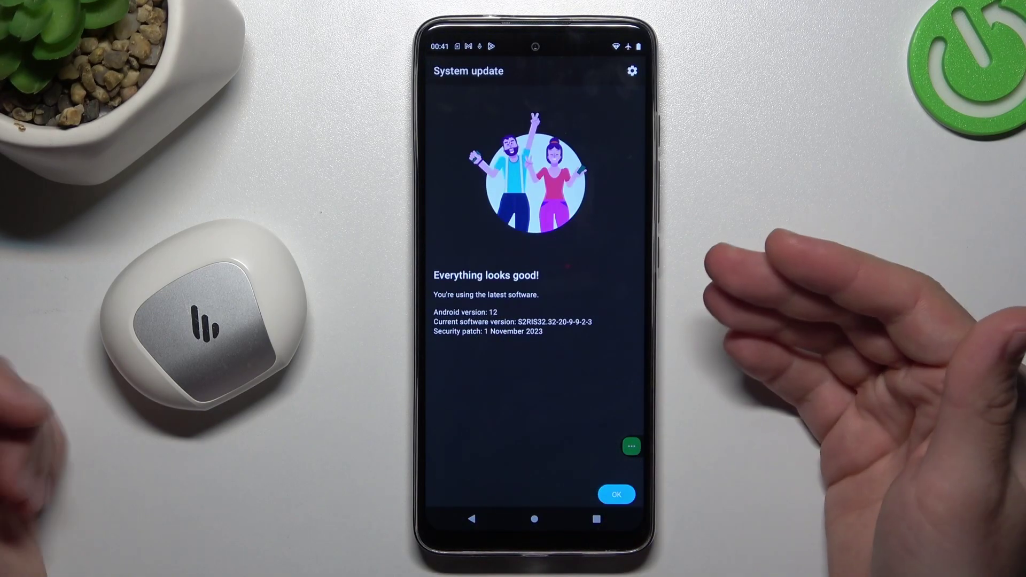